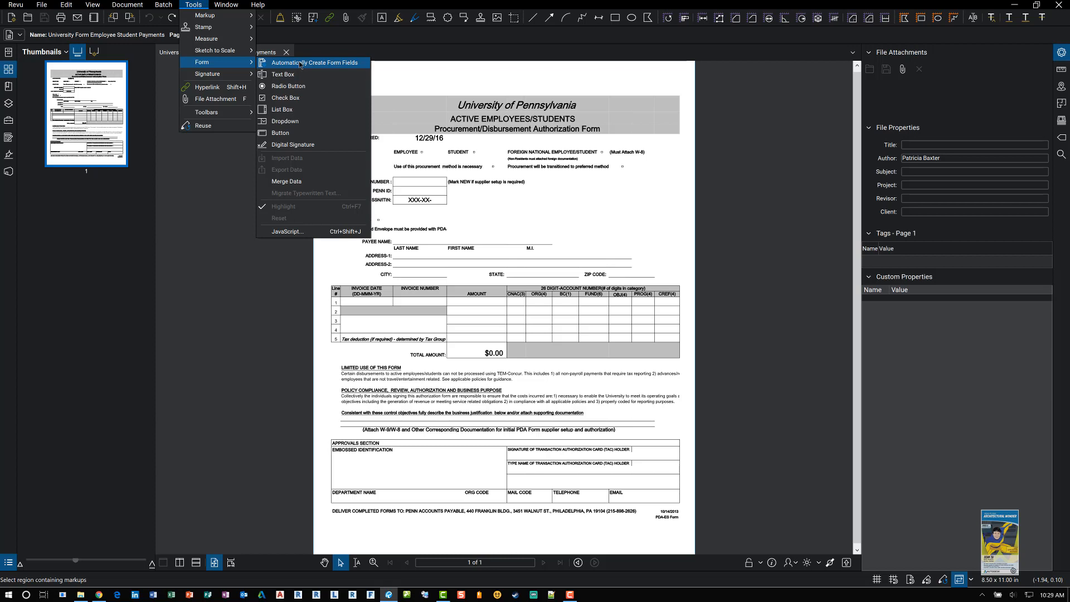
Automatically create form fields across the payment form and activate the PENN ID field to test it
{"action": "left_click", "coordinate": [300, 64]}
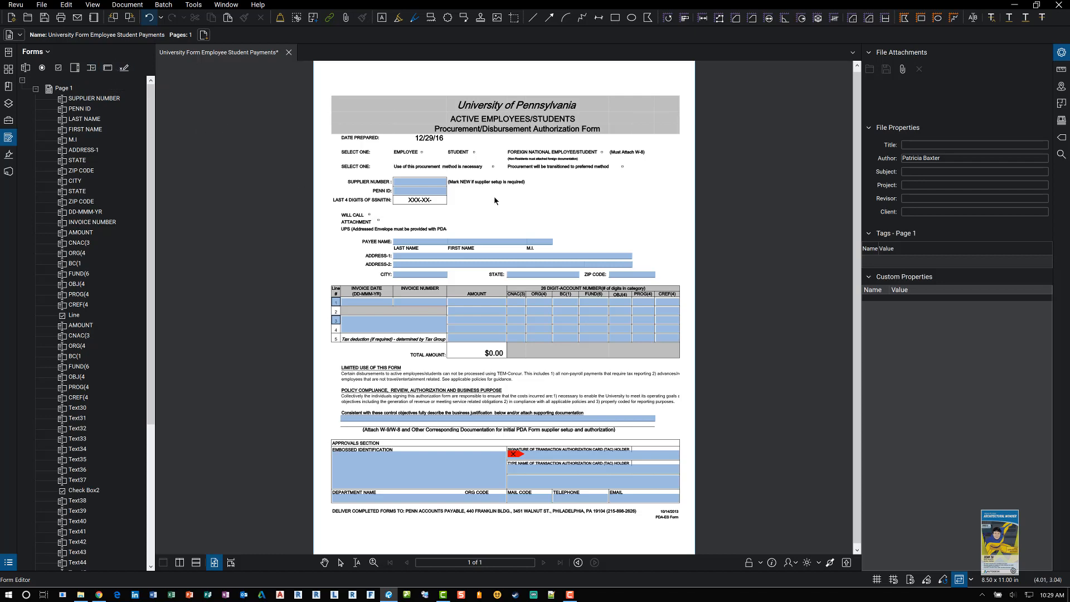
{"action": "scroll", "coordinate": [494, 196], "scroll_direction": "up", "scroll_amount": 3}
{"action": "left_click_drag", "start_coordinate": [493, 196], "coordinate": [368, 191]}
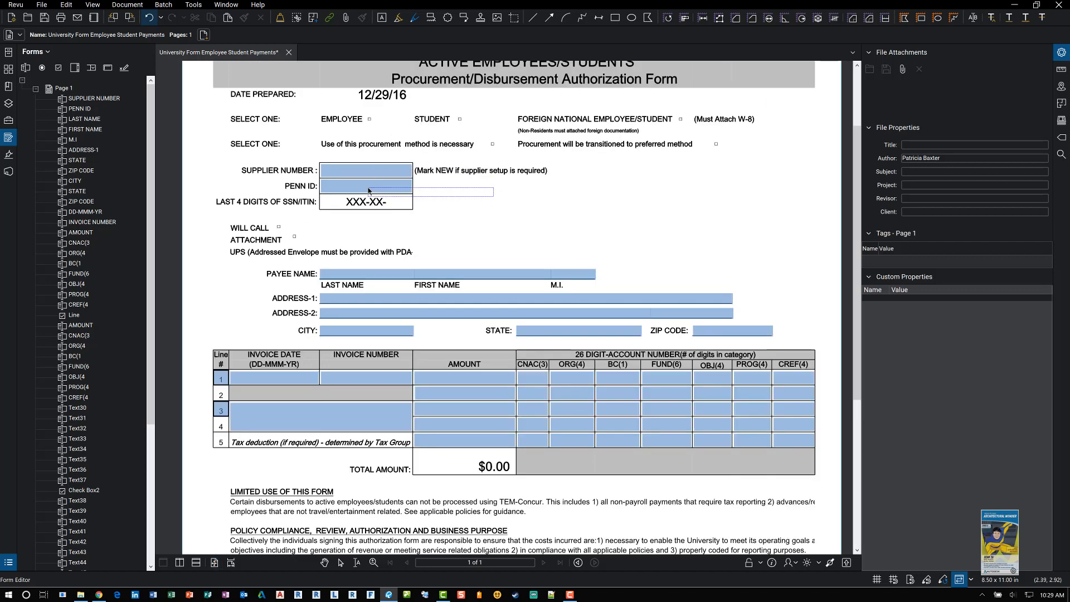
{"action": "left_click", "coordinate": [341, 563]}
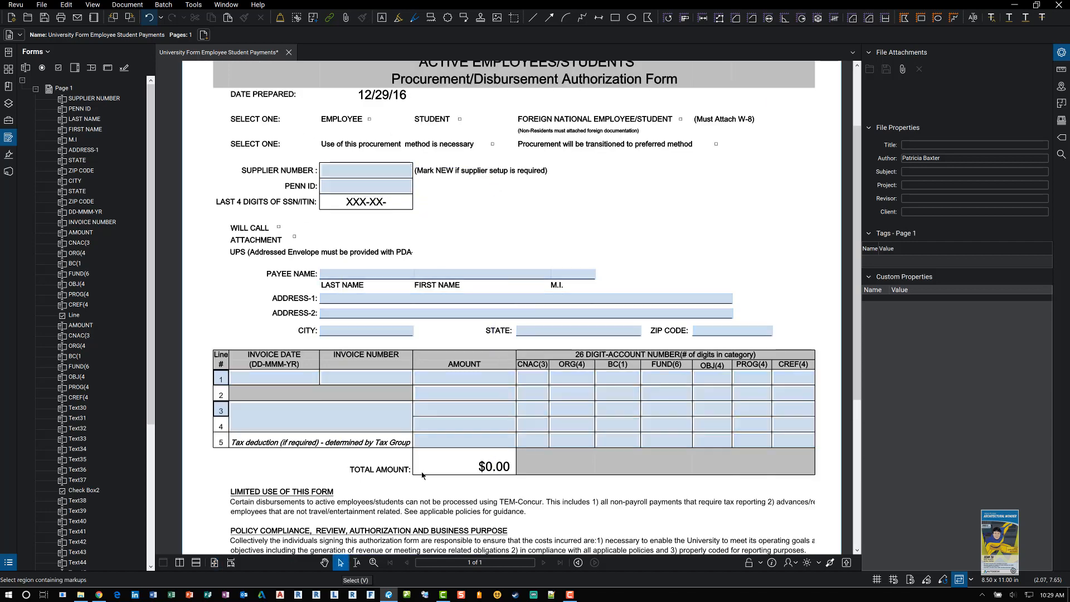
{"action": "left_click", "coordinate": [360, 185]}
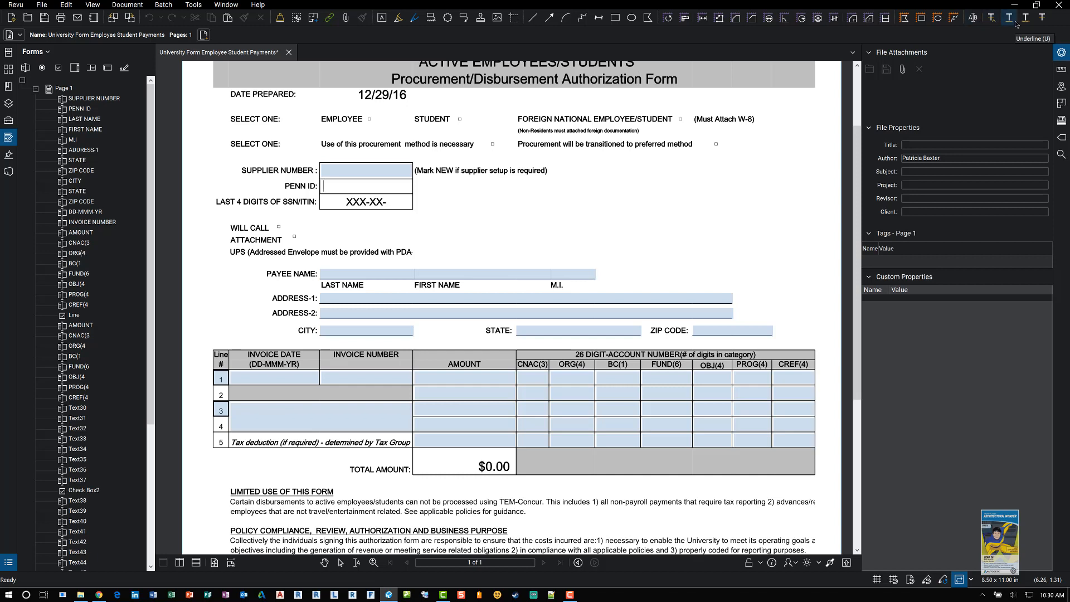
Try to edit the preprinted XXX-XX- text in the last 4 digits of SSN/ITIN box with Edit Text
{"action": "right_click", "coordinate": [1054, 25]}
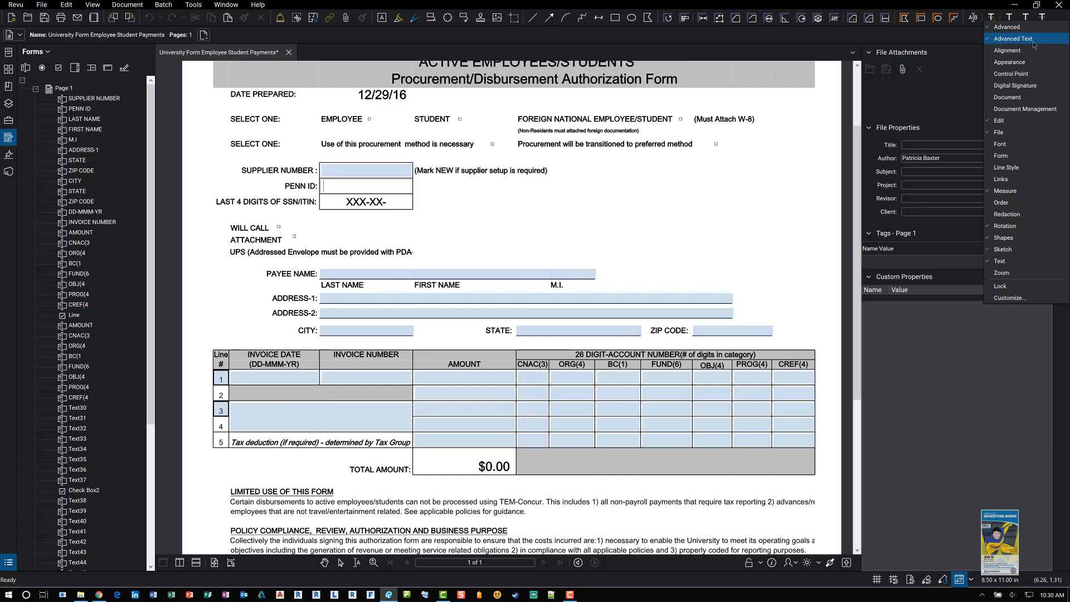
{"action": "left_click", "coordinate": [963, 38]}
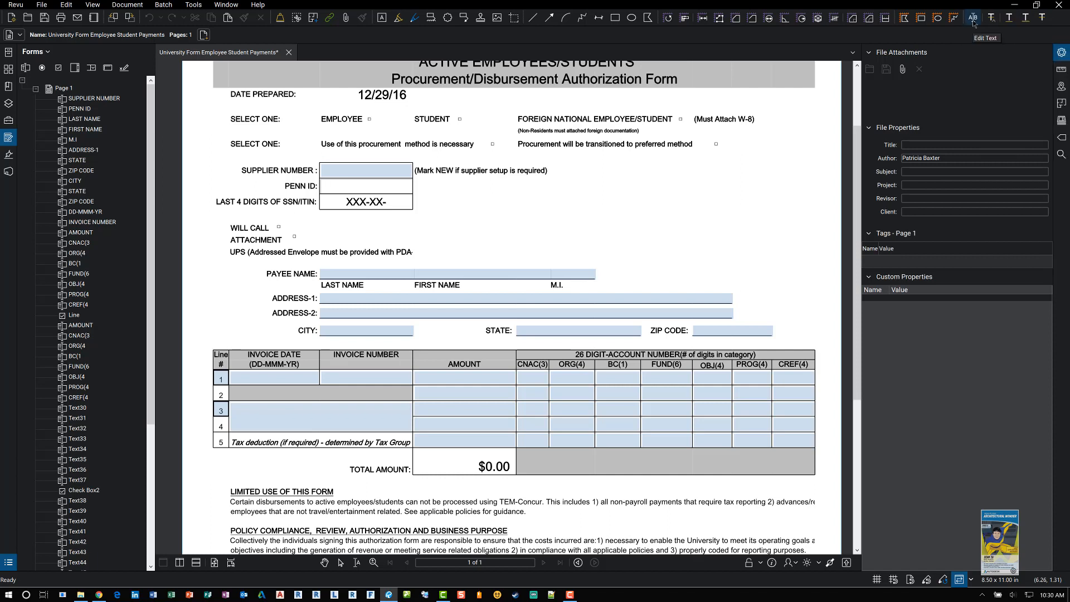
{"action": "left_click", "coordinate": [973, 20]}
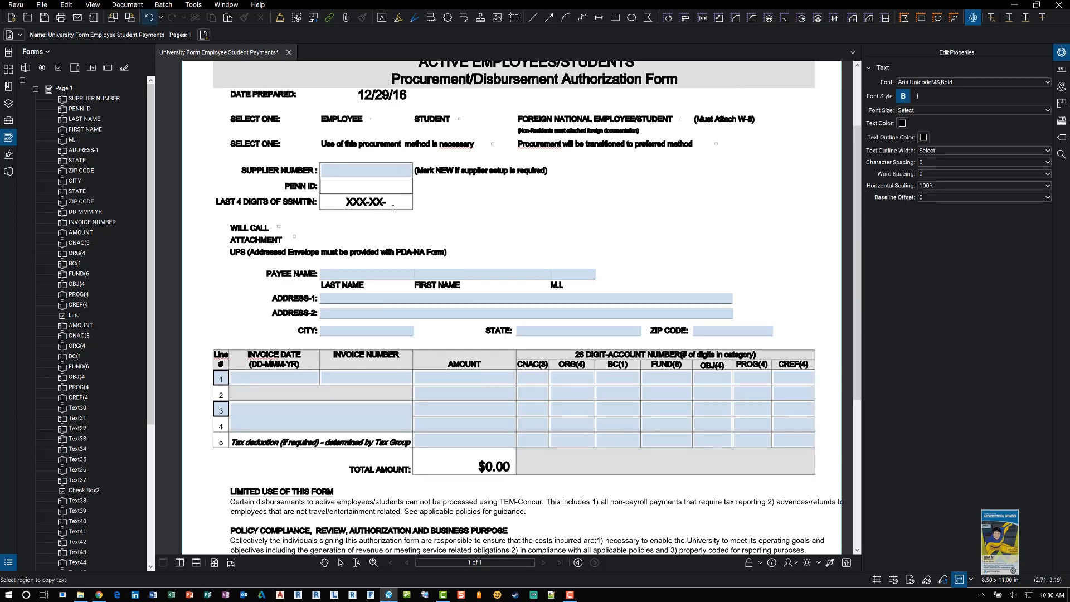
{"action": "key", "text": "BackSpace"}
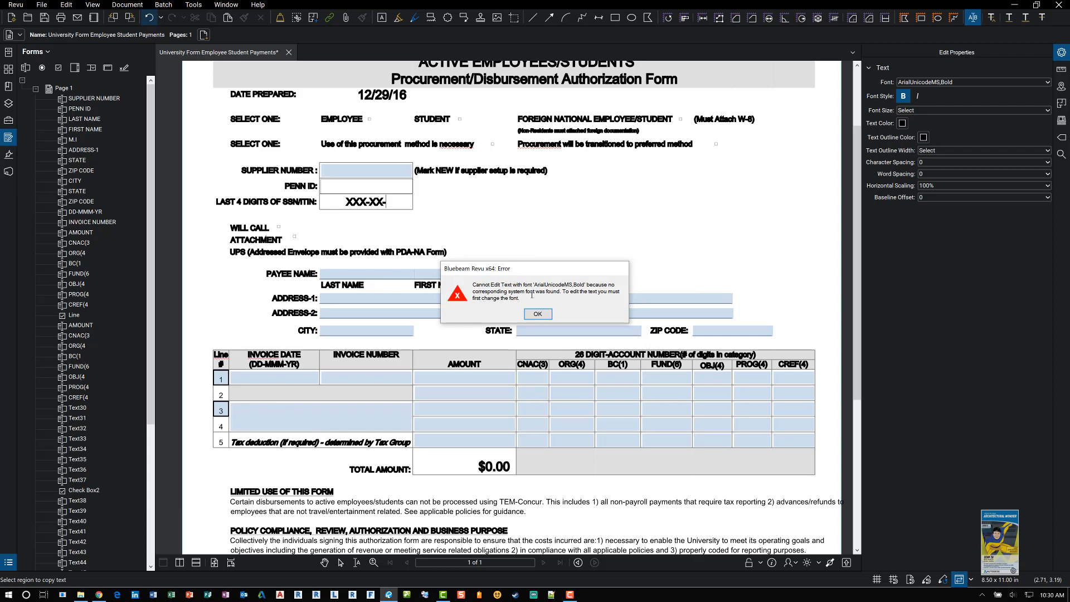
{"action": "left_click", "coordinate": [535, 313]}
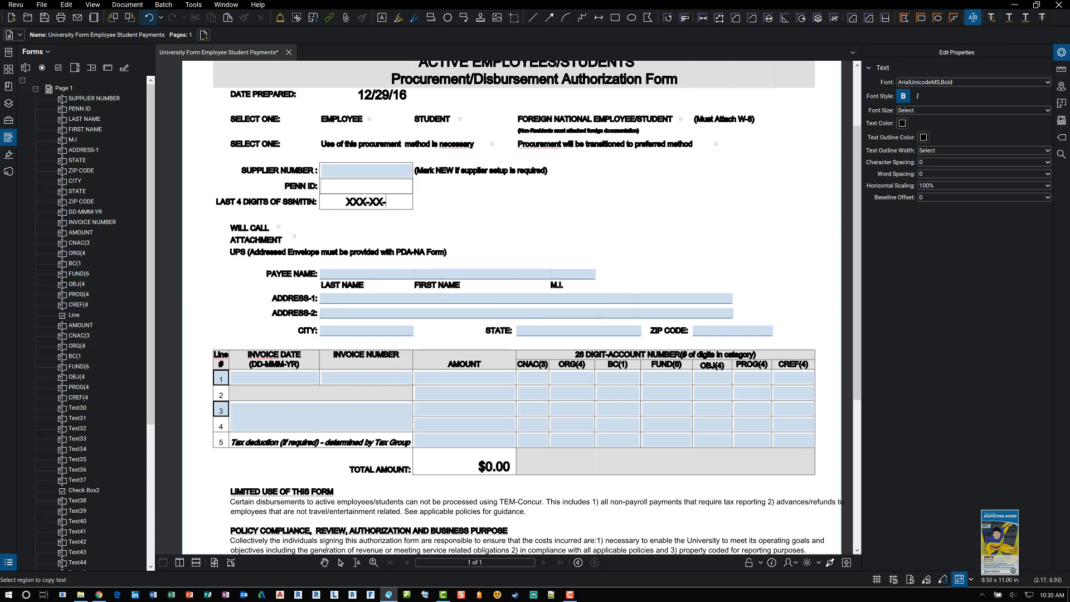
{"action": "key", "text": "Escape"}
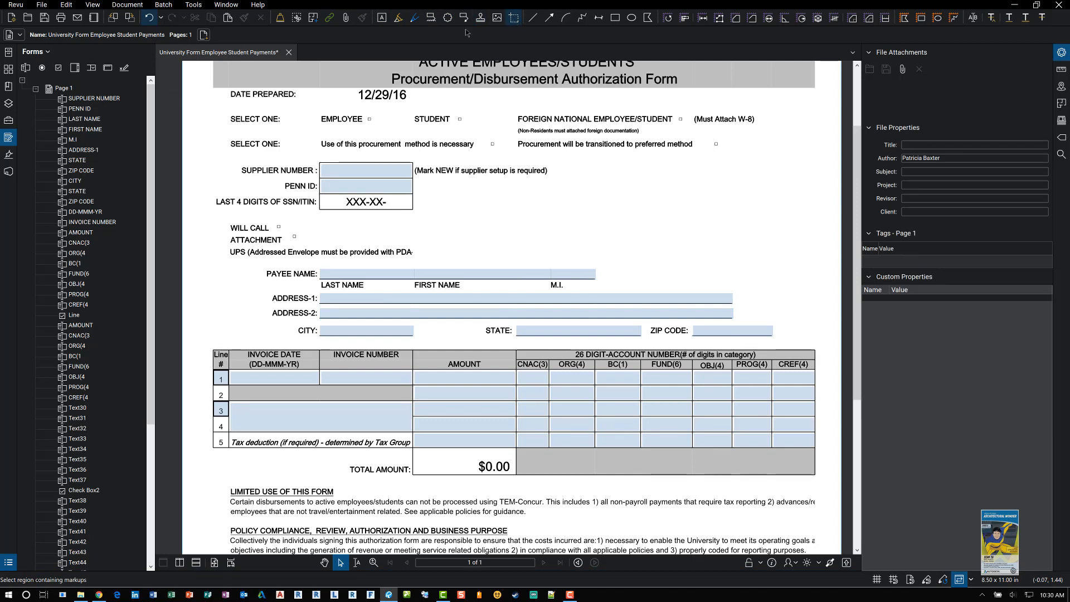
Erase the preprinted XXX-XX- content from the last 4 digits of SSN/ITIN box by outlining the area around it
{"action": "left_click", "coordinate": [193, 5]}
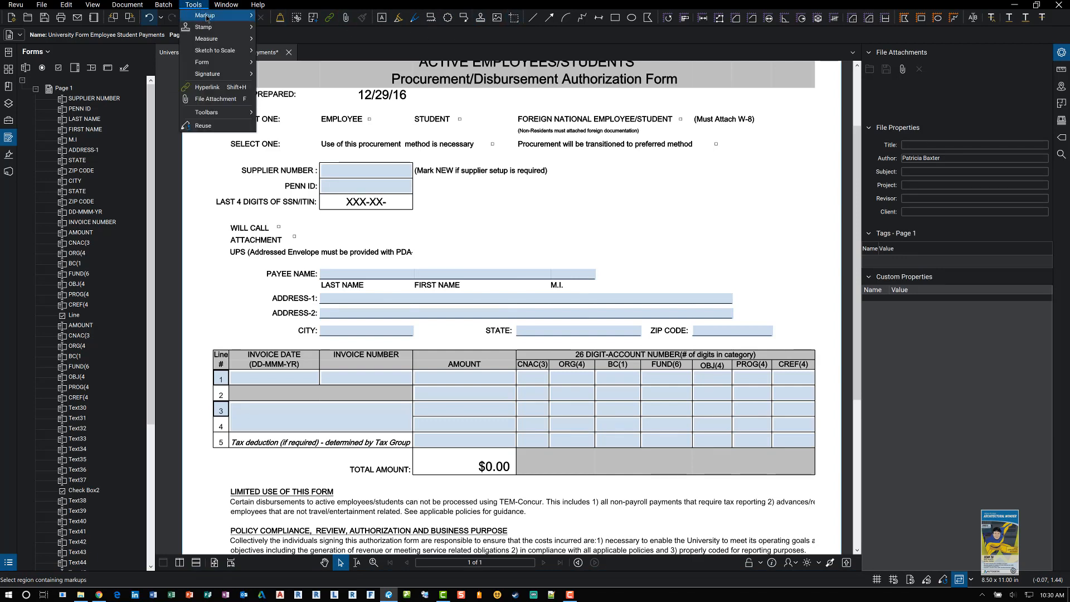
{"action": "mouse_move", "coordinate": [208, 18]}
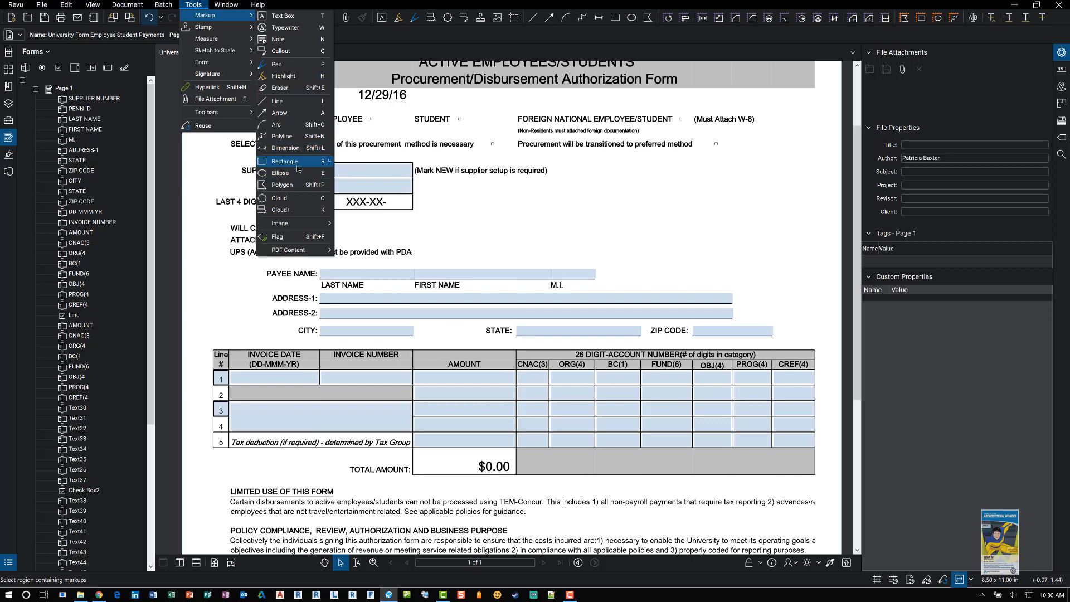
{"action": "left_click", "coordinate": [422, 45]}
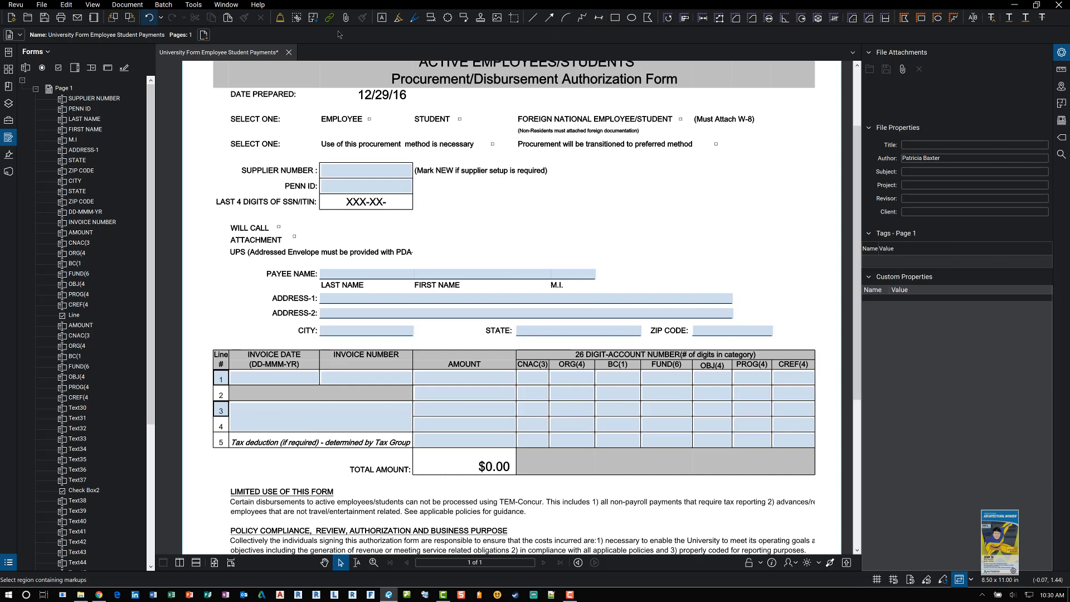
{"action": "left_click", "coordinate": [297, 20]}
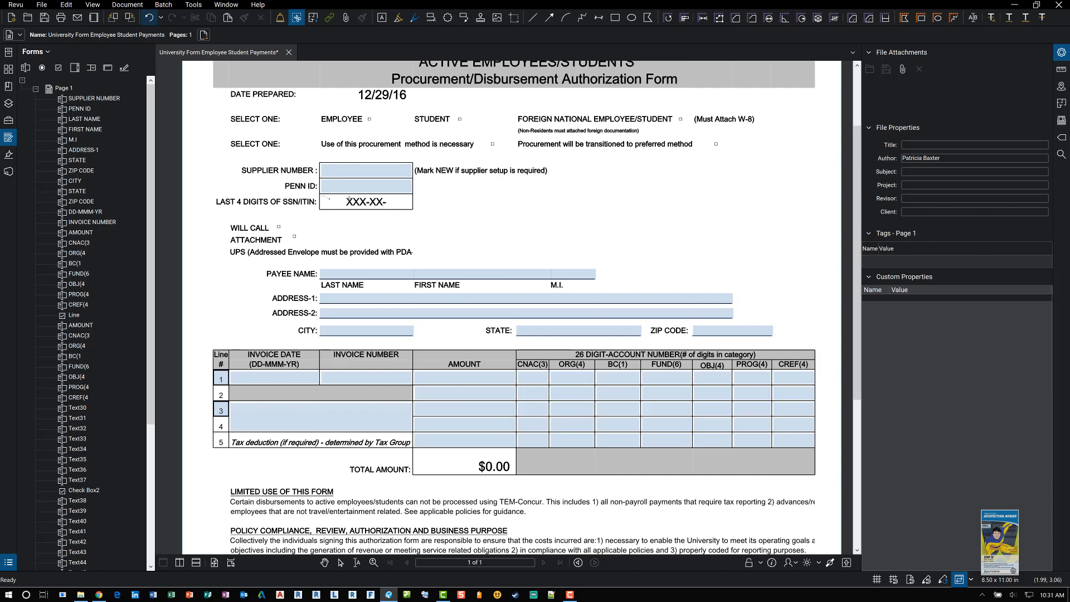
{"action": "left_click", "coordinate": [408, 195]}
{"action": "left_click", "coordinate": [408, 204]}
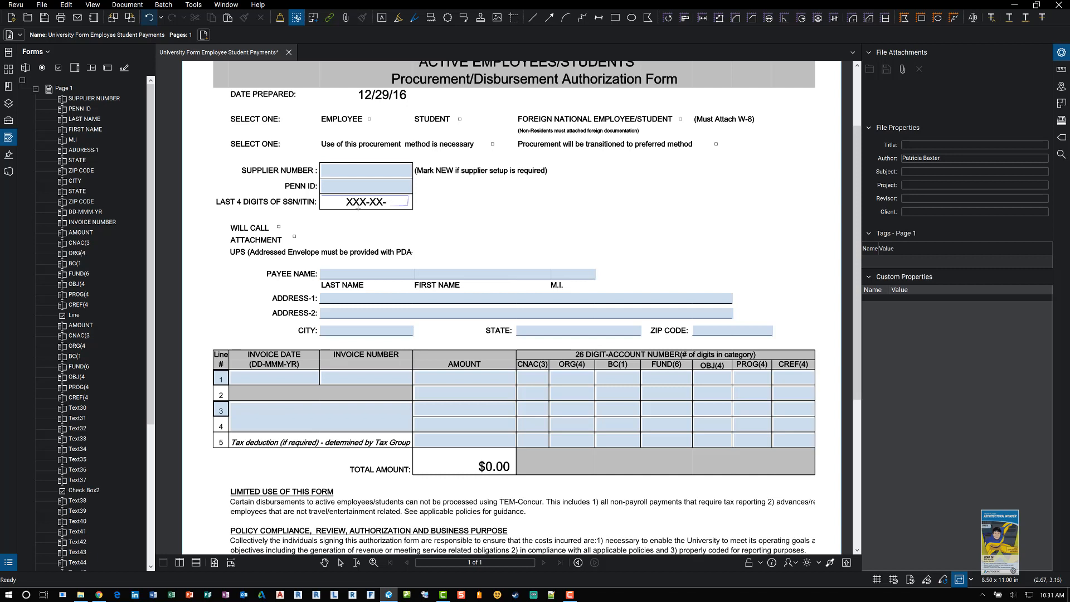
{"action": "left_click", "coordinate": [324, 206]}
{"action": "key", "text": "Return"}
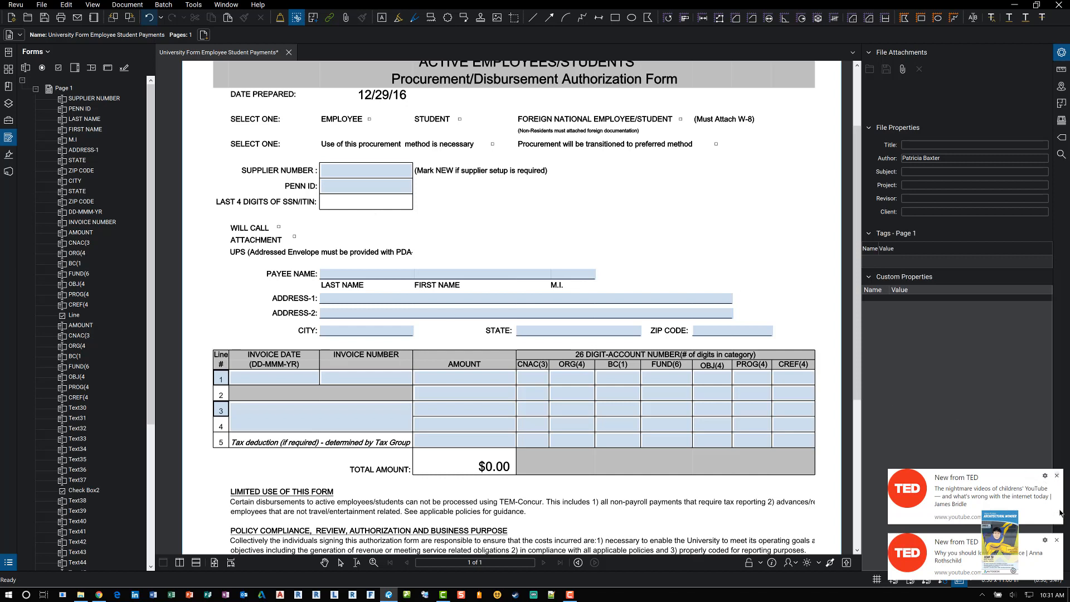
{"action": "left_click", "coordinate": [1057, 475]}
{"action": "left_click", "coordinate": [1057, 539]}
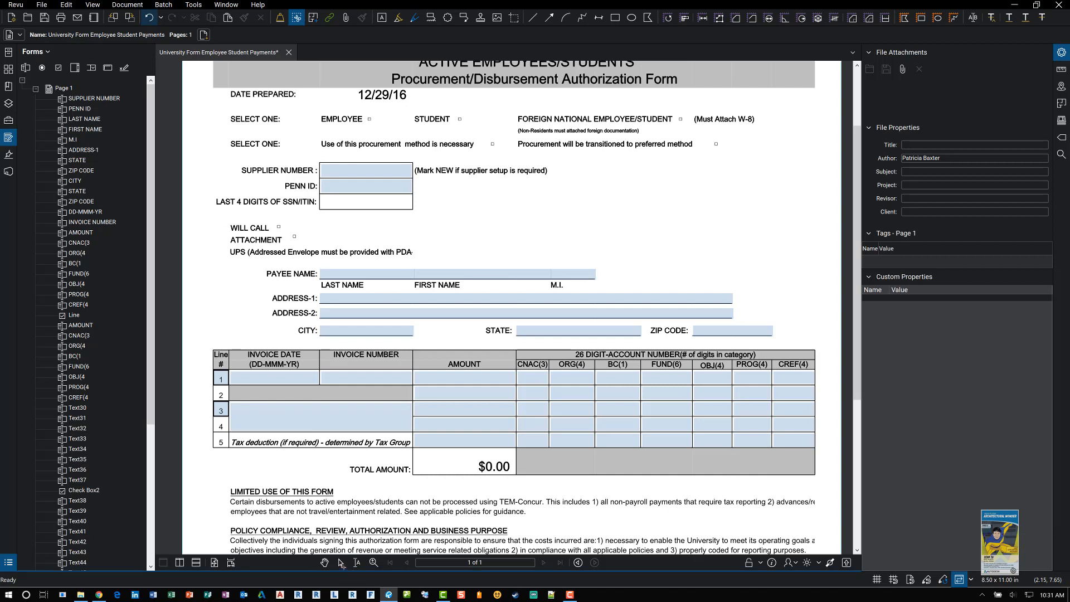
{"action": "key", "text": "Escape"}
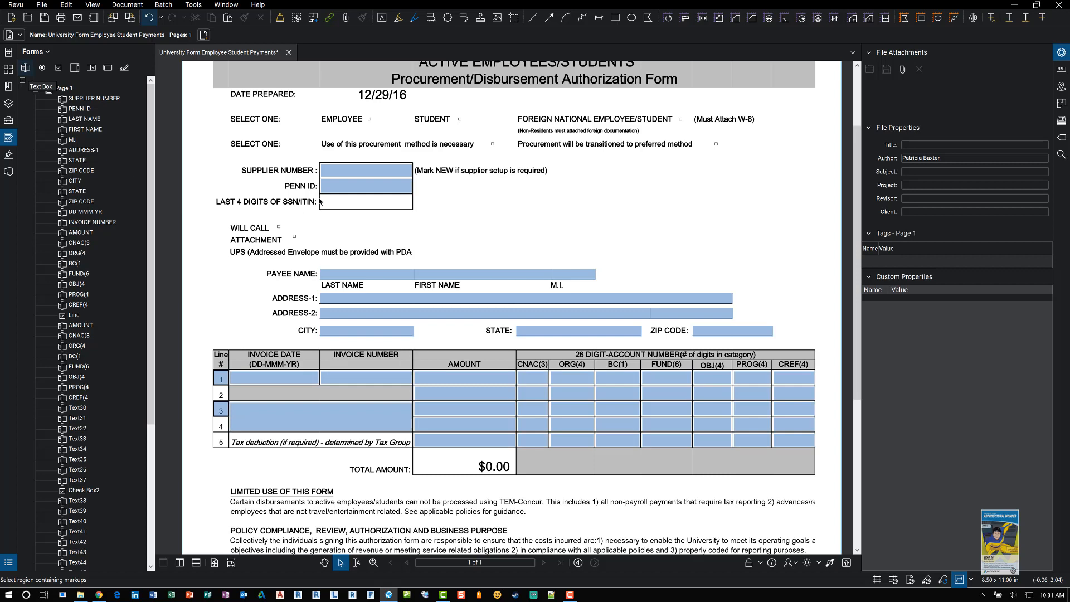
Place a text box form field filling the empty last 4 digits of SSN/ITIN box
{"action": "scroll", "coordinate": [320, 196], "scroll_direction": "up", "scroll_amount": 2}
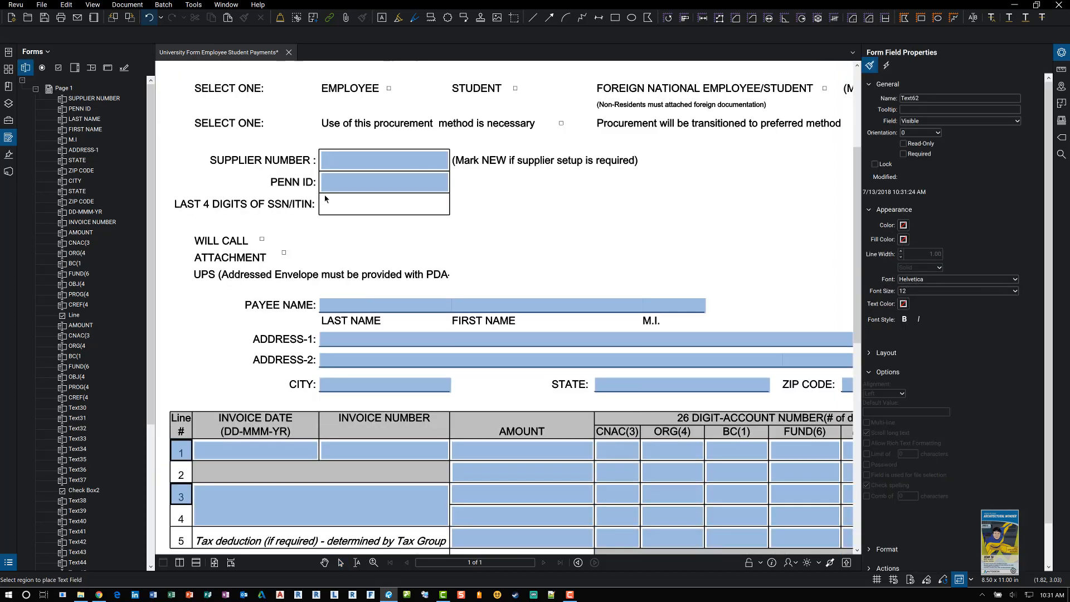
{"action": "scroll", "coordinate": [321, 195], "scroll_direction": "up", "scroll_amount": 2}
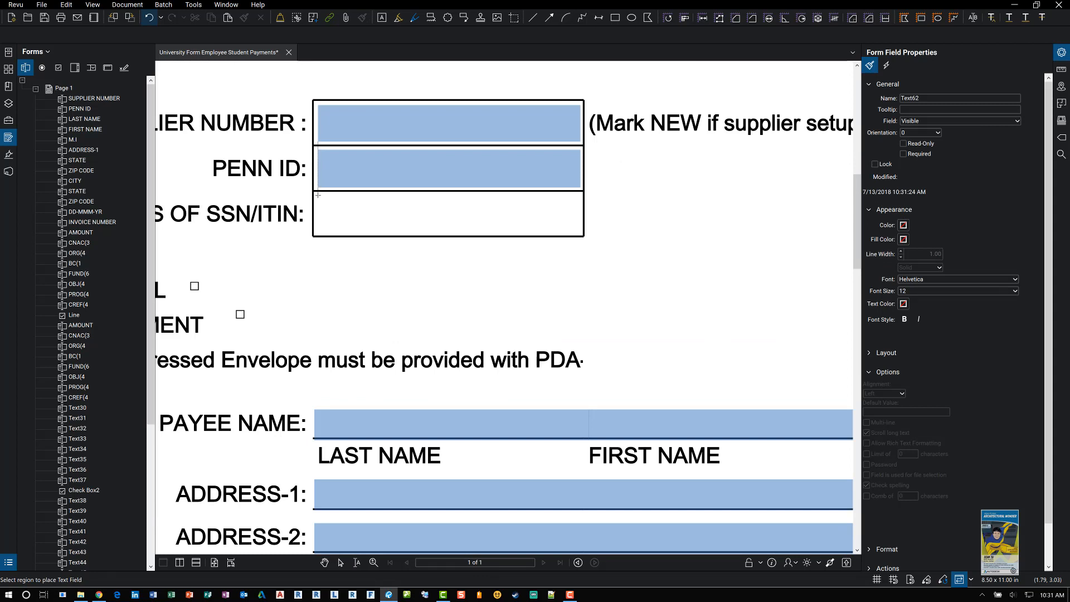
{"action": "left_click_drag", "start_coordinate": [318, 195], "coordinate": [581, 232]}
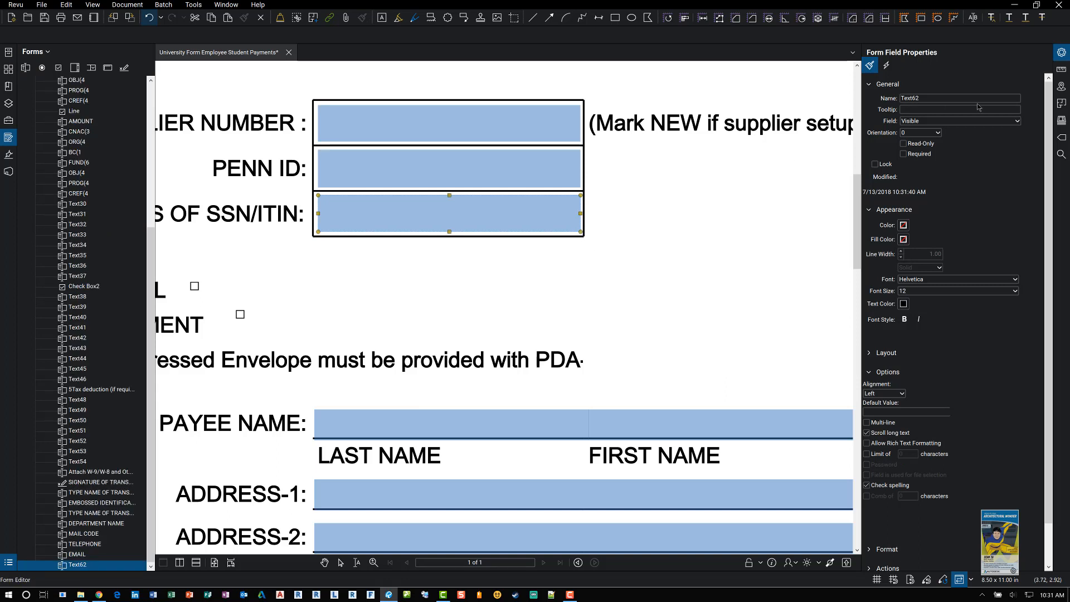
Name the new text field "Last 4 Digits of SSN" and return to the Select tool with nothing selected
{"action": "double_click", "coordinate": [935, 96]}
{"action": "scroll", "coordinate": [571, 249], "scroll_direction": "down", "scroll_amount": 2}
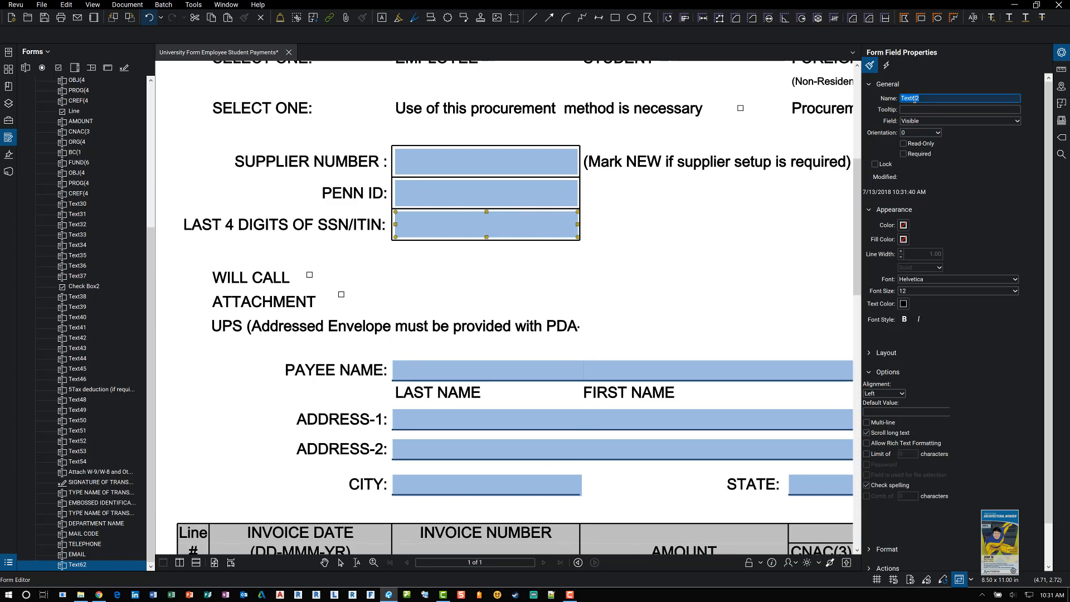
{"action": "type", "text": "Last 4 Digits of SS"}
{"action": "type", "text": "N"}
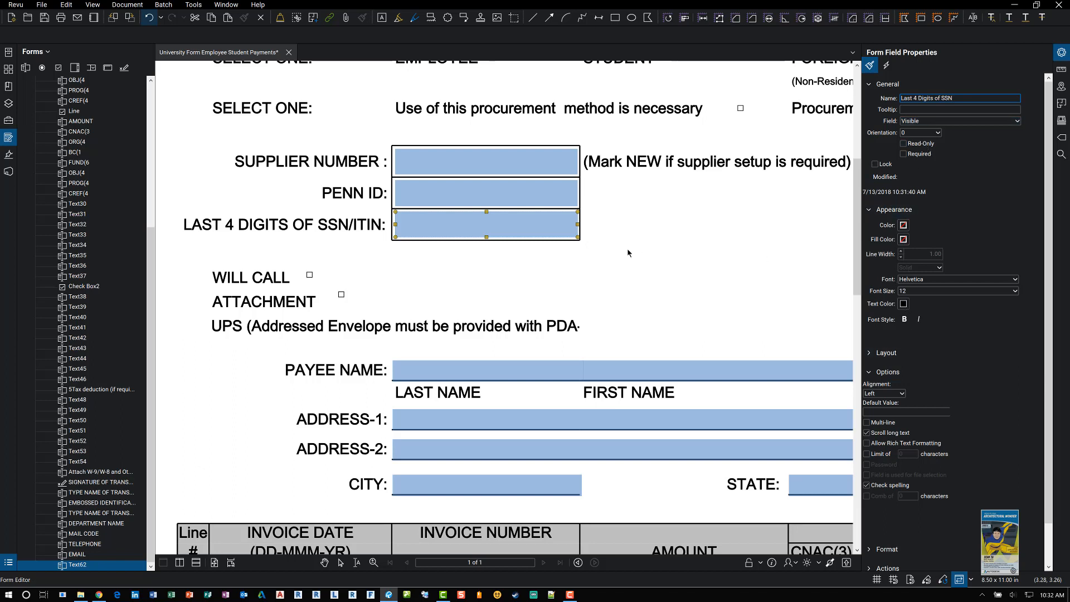
{"action": "left_click_drag", "start_coordinate": [627, 248], "coordinate": [349, 567]}
{"action": "left_click", "coordinate": [342, 562]}
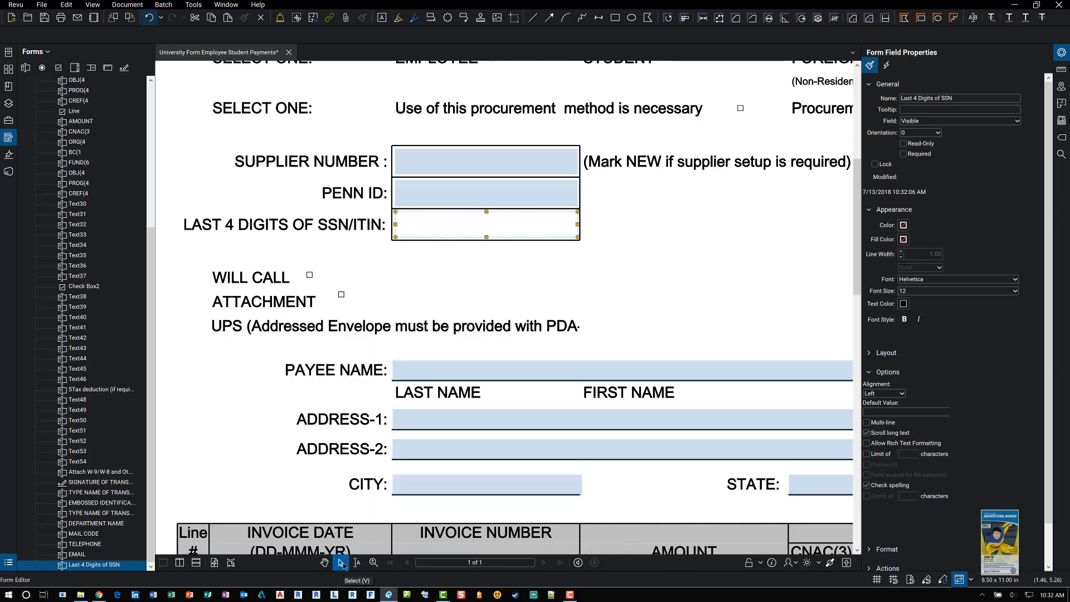
{"action": "left_click", "coordinate": [631, 281]}
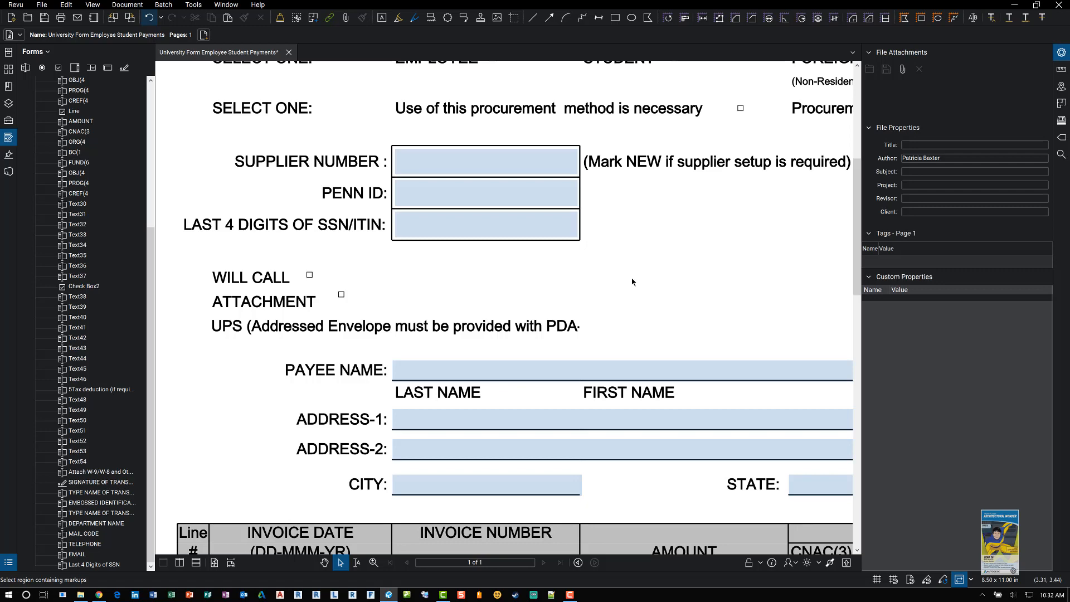
Place a check box form field over the printed square beside EMPLOYEE
{"action": "scroll", "coordinate": [632, 282], "scroll_direction": "down", "scroll_amount": 3}
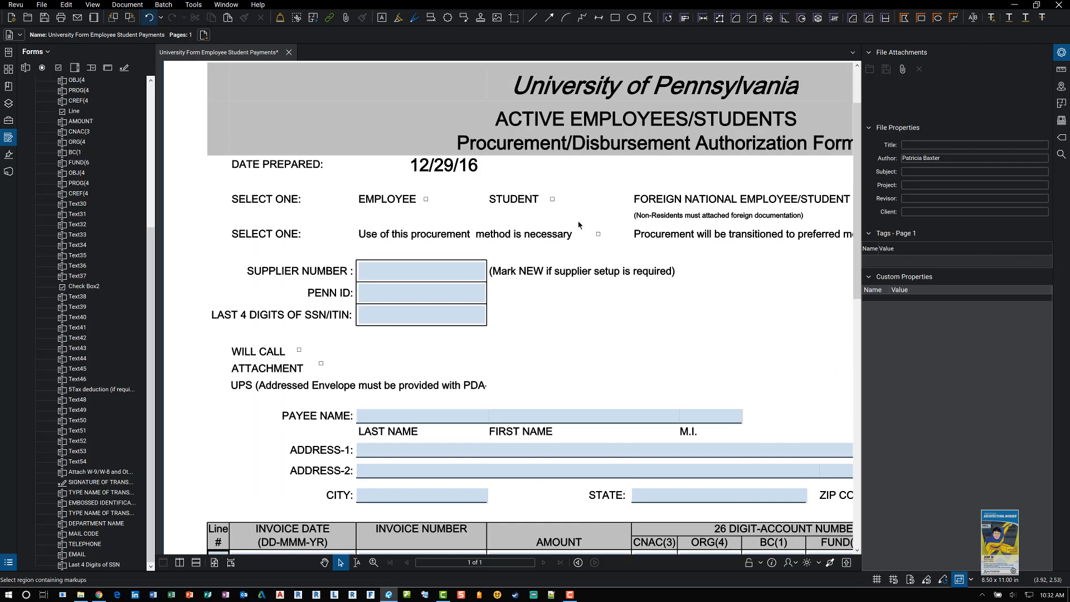
{"action": "scroll", "coordinate": [577, 209], "scroll_direction": "up", "scroll_amount": 2}
{"action": "scroll", "coordinate": [578, 211], "scroll_direction": "up", "scroll_amount": 1}
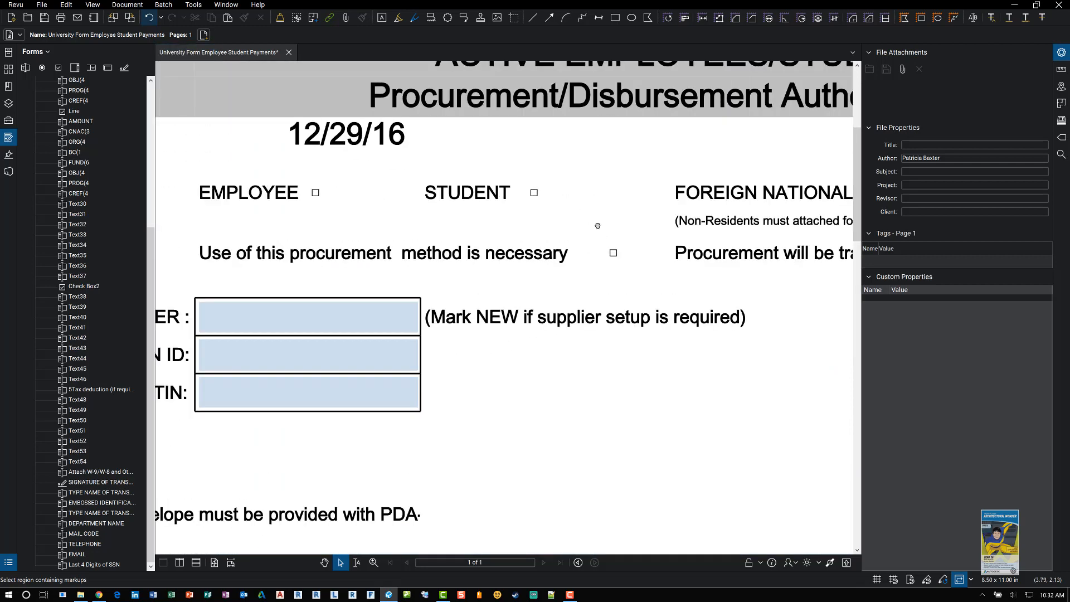
{"action": "left_click_drag", "start_coordinate": [598, 225], "coordinate": [621, 245]}
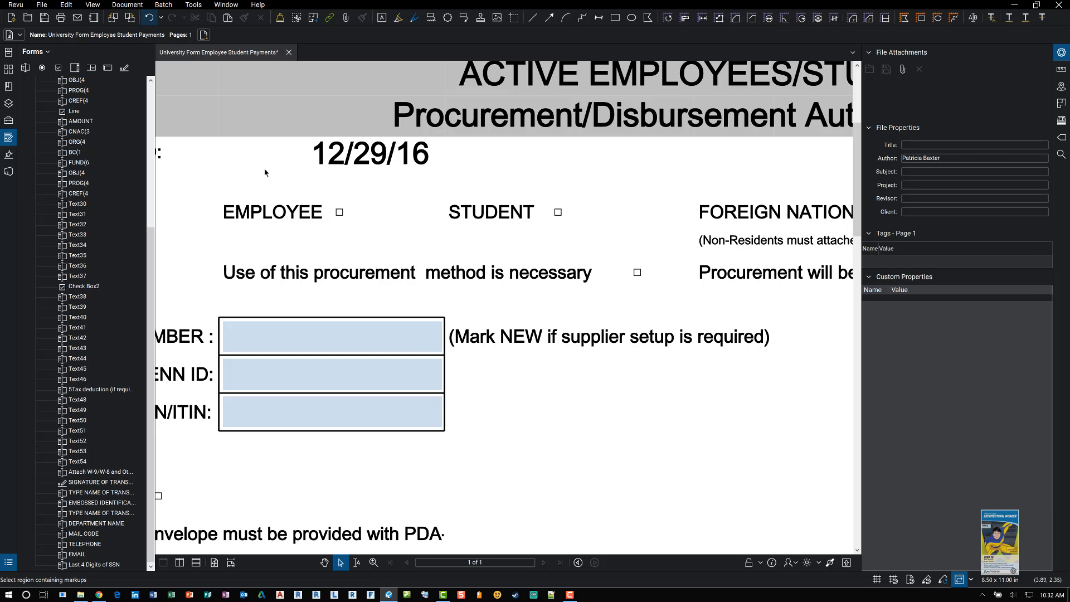
{"action": "left_click", "coordinate": [59, 68]}
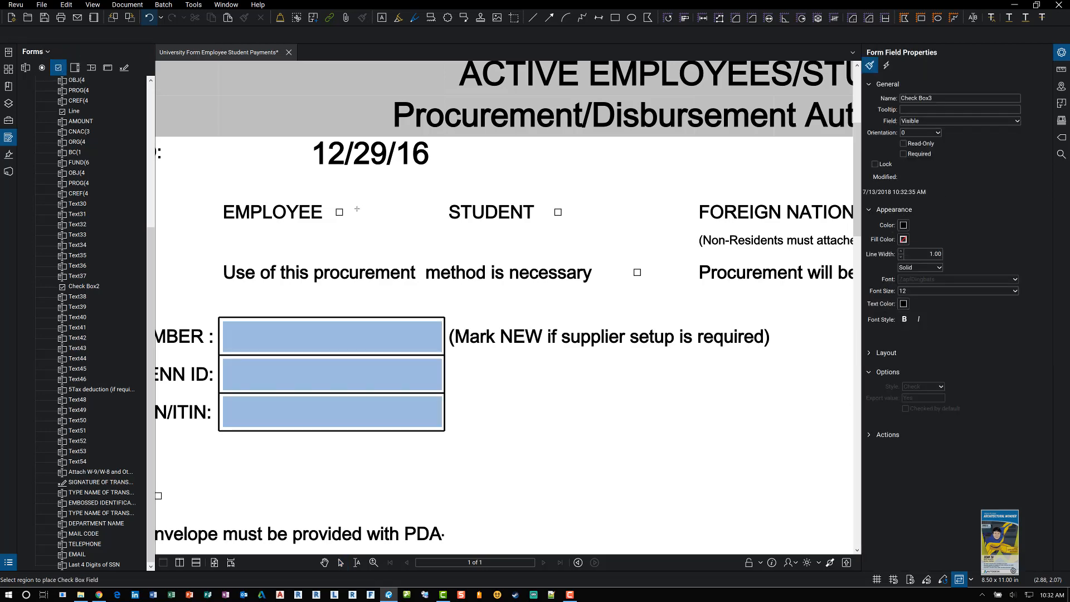
{"action": "scroll", "coordinate": [326, 209], "scroll_direction": "up", "scroll_amount": 5}
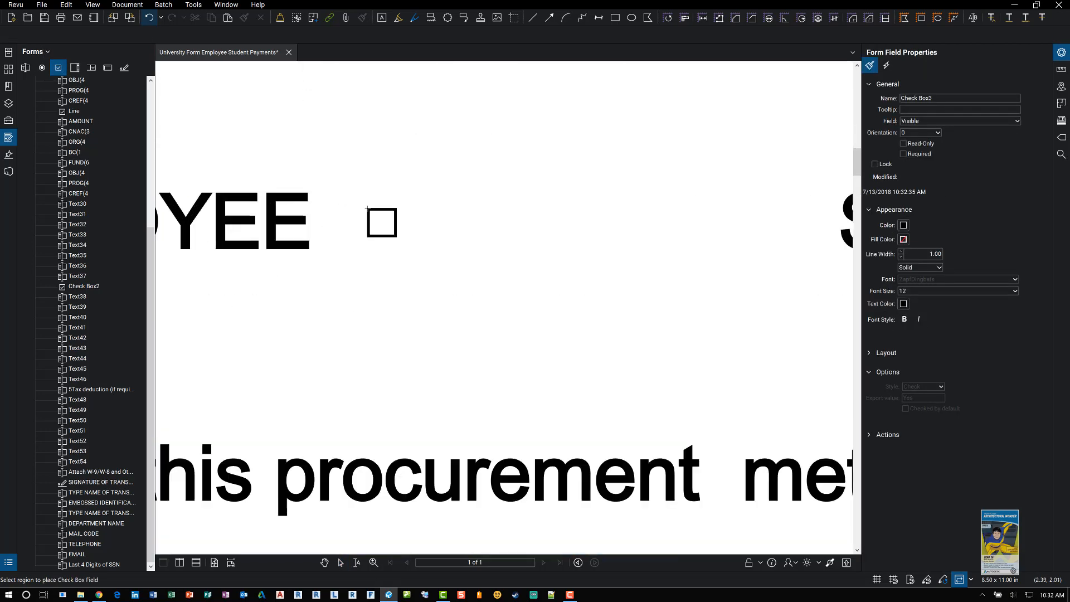
{"action": "left_click_drag", "start_coordinate": [367, 208], "coordinate": [394, 235]}
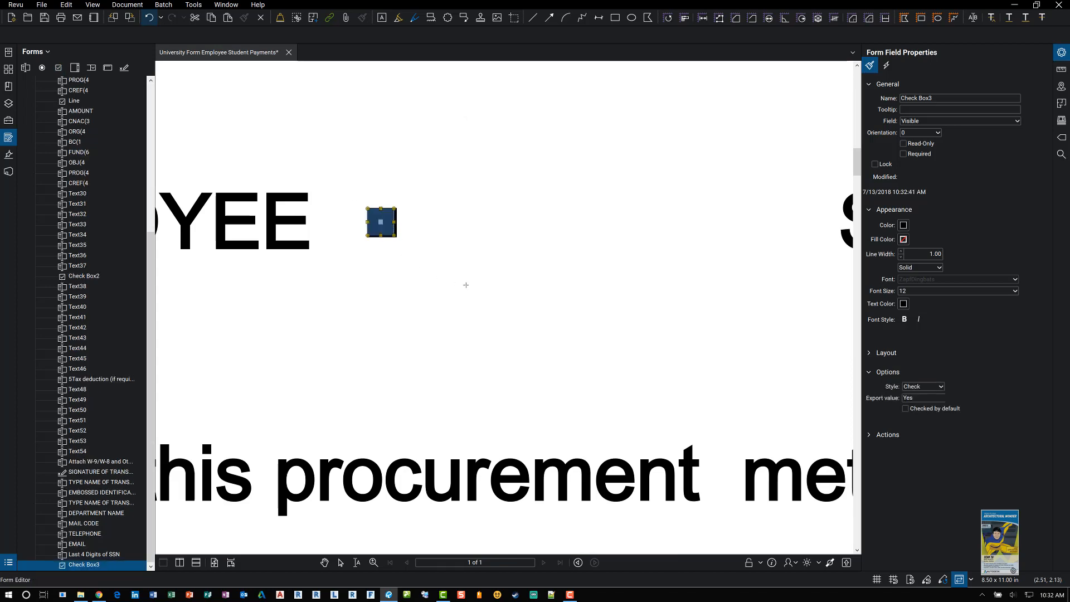
Place a check box form field over the printed square beside STUDENT
{"action": "scroll", "coordinate": [467, 290], "scroll_direction": "down", "scroll_amount": 5}
{"action": "scroll", "coordinate": [520, 270], "scroll_direction": "right", "scroll_amount": 5}
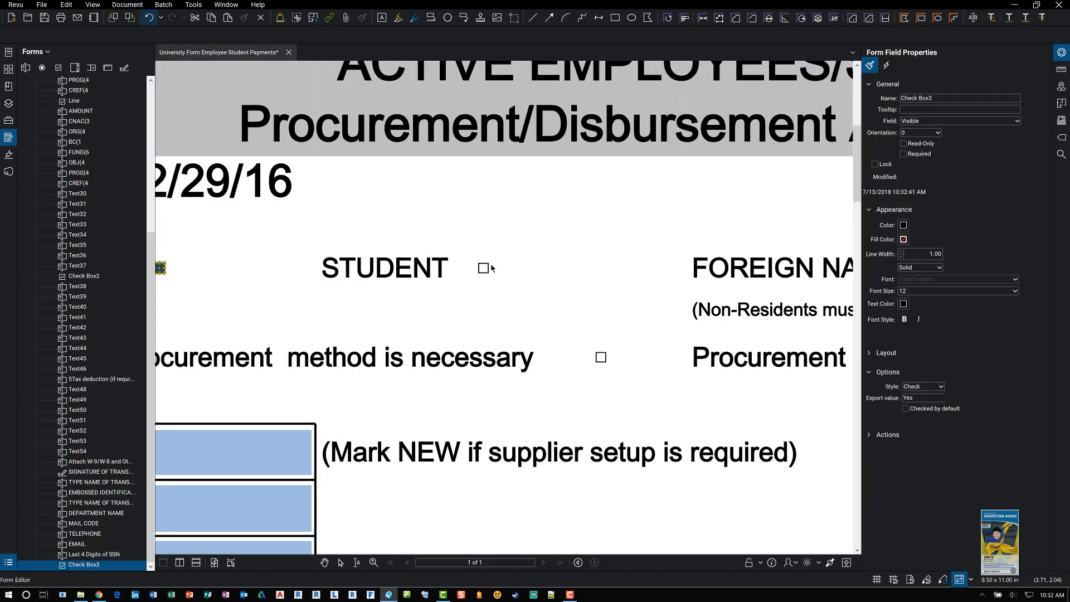
{"action": "scroll", "coordinate": [489, 268], "scroll_direction": "up", "scroll_amount": 5}
{"action": "scroll", "coordinate": [490, 268], "scroll_direction": "up", "scroll_amount": 2}
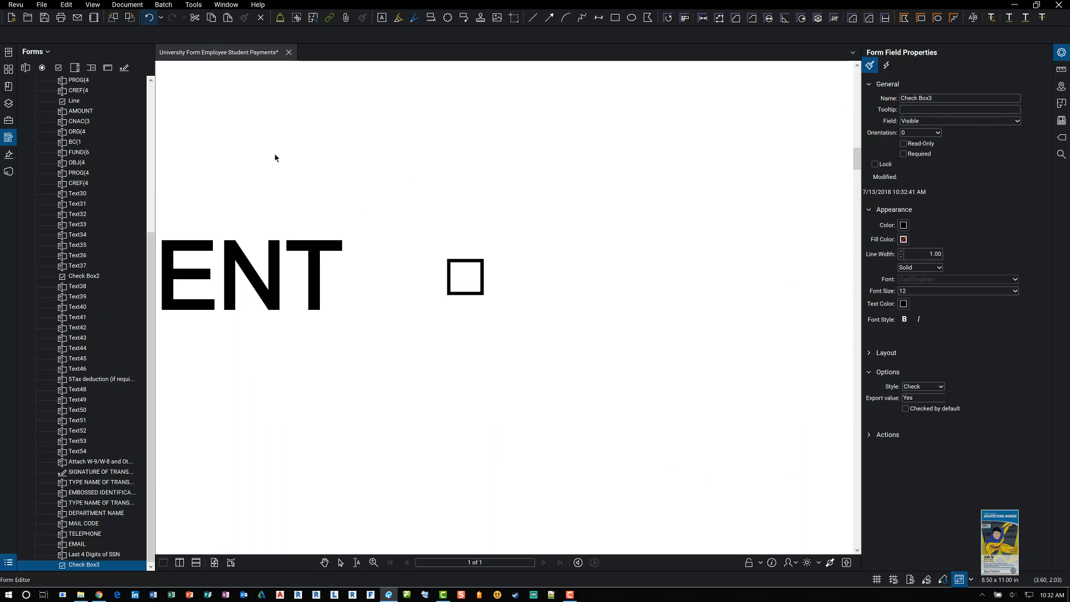
{"action": "left_click", "coordinate": [58, 68]}
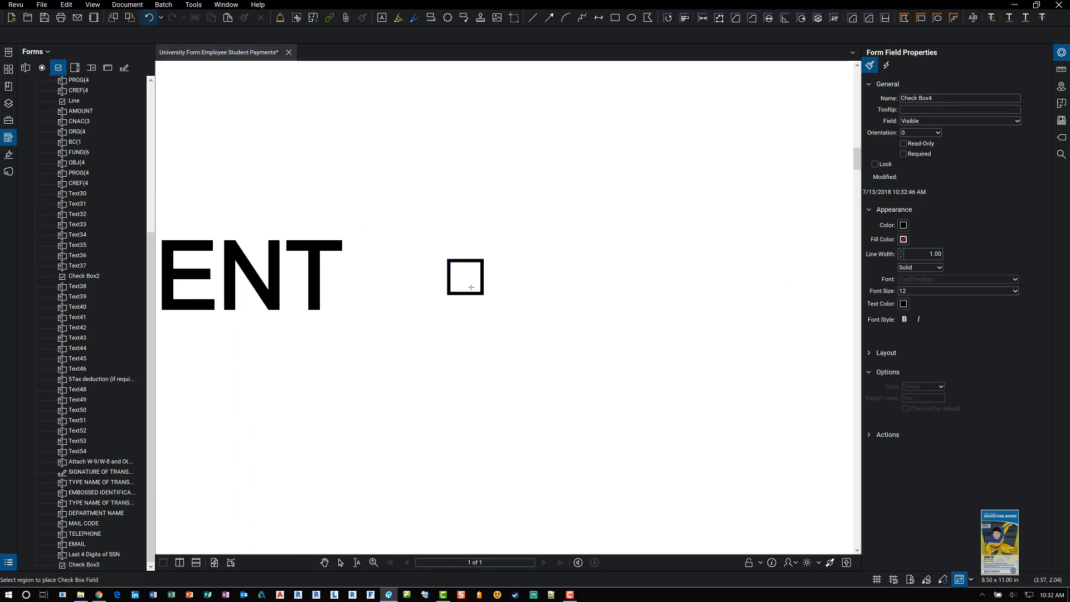
{"action": "left_click_drag", "start_coordinate": [478, 292], "coordinate": [481, 293]}
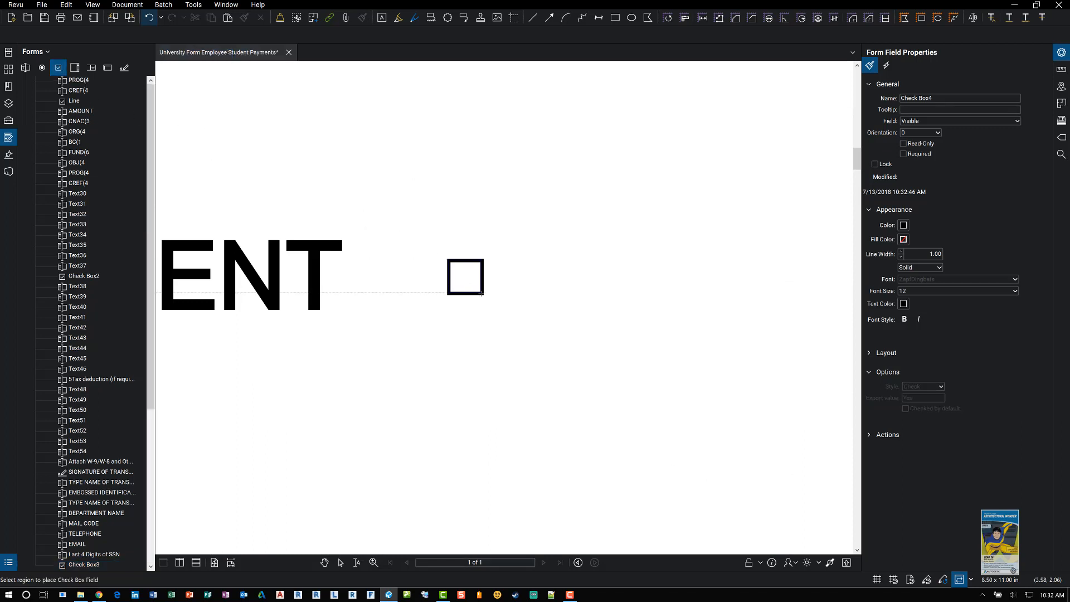
Place a check box form field over the printed square beside "Use of this procurement method is necessary" and return to the Select tool
{"action": "scroll", "coordinate": [563, 317], "scroll_direction": "down", "scroll_amount": 3}
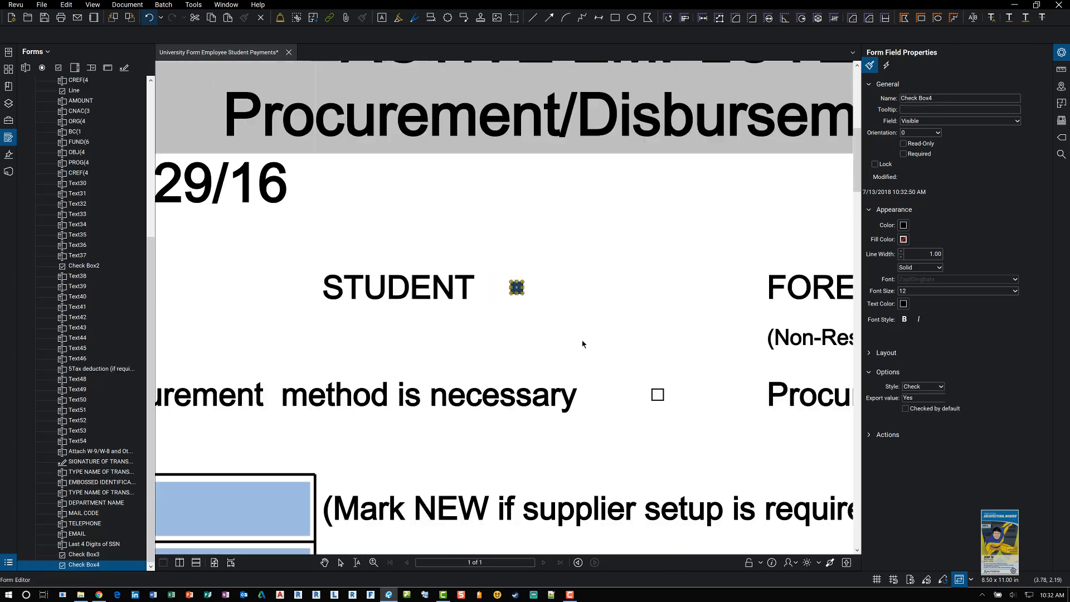
{"action": "scroll", "coordinate": [615, 313], "scroll_direction": "up", "scroll_amount": 3}
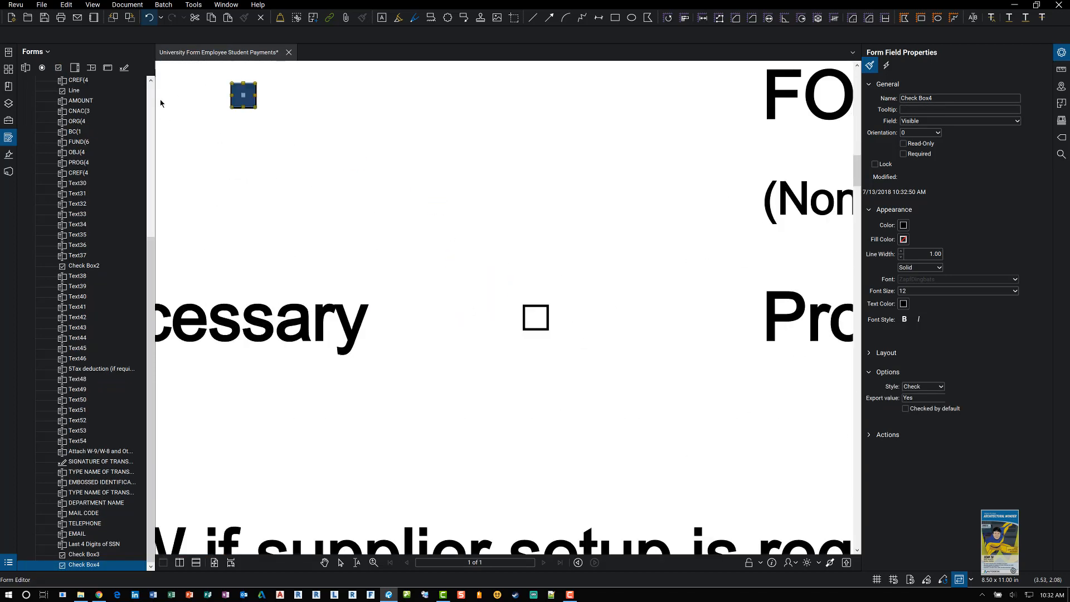
{"action": "left_click", "coordinate": [58, 68]}
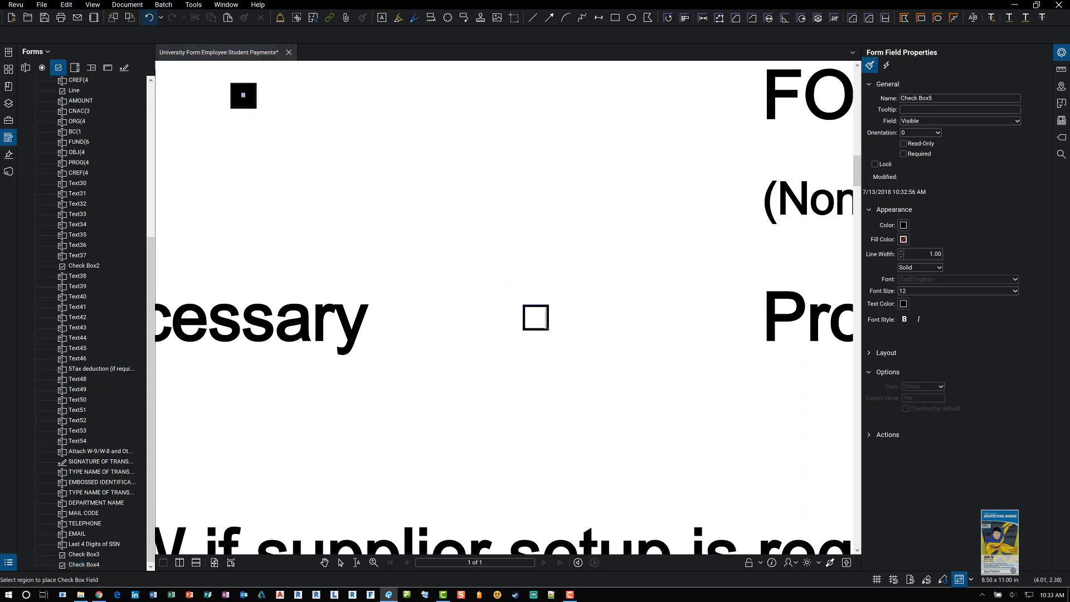
{"action": "left_click", "coordinate": [547, 329]}
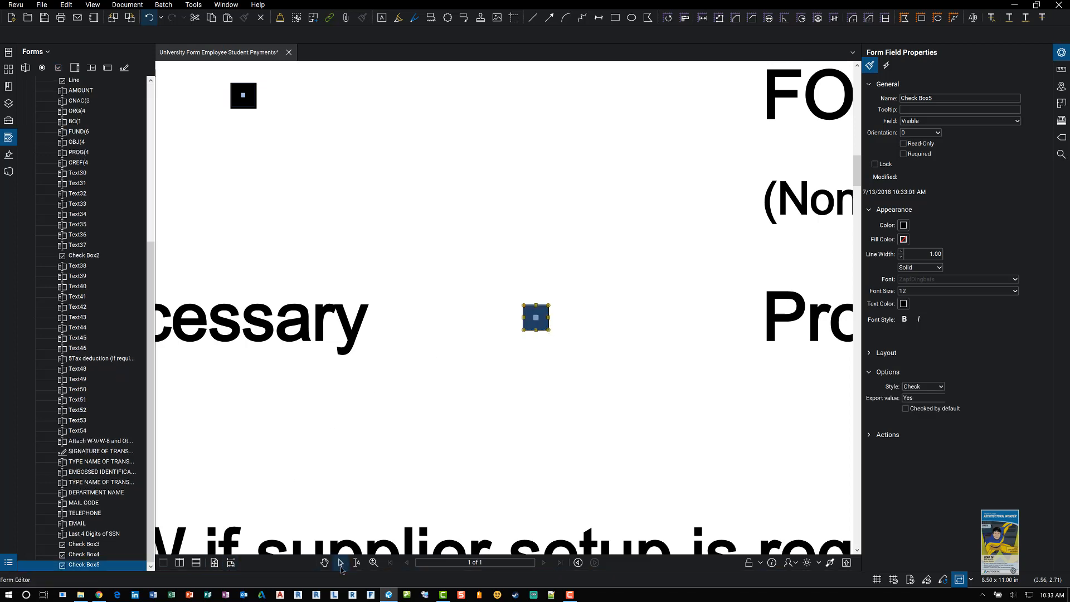
{"action": "scroll", "coordinate": [474, 315], "scroll_direction": "down", "scroll_amount": 5}
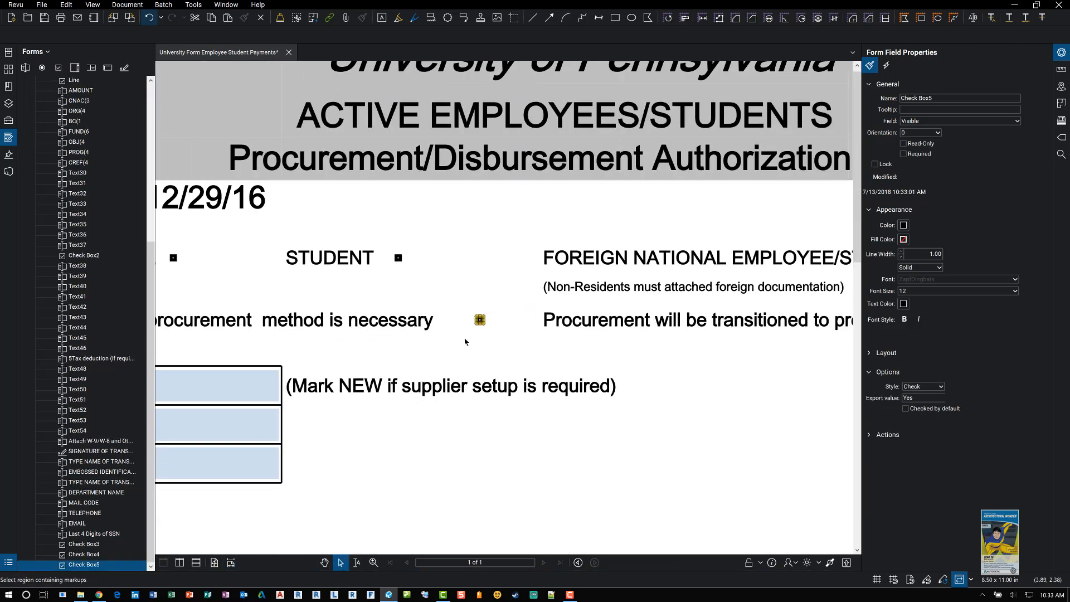
{"action": "scroll", "coordinate": [481, 313], "scroll_direction": "down", "scroll_amount": 3}
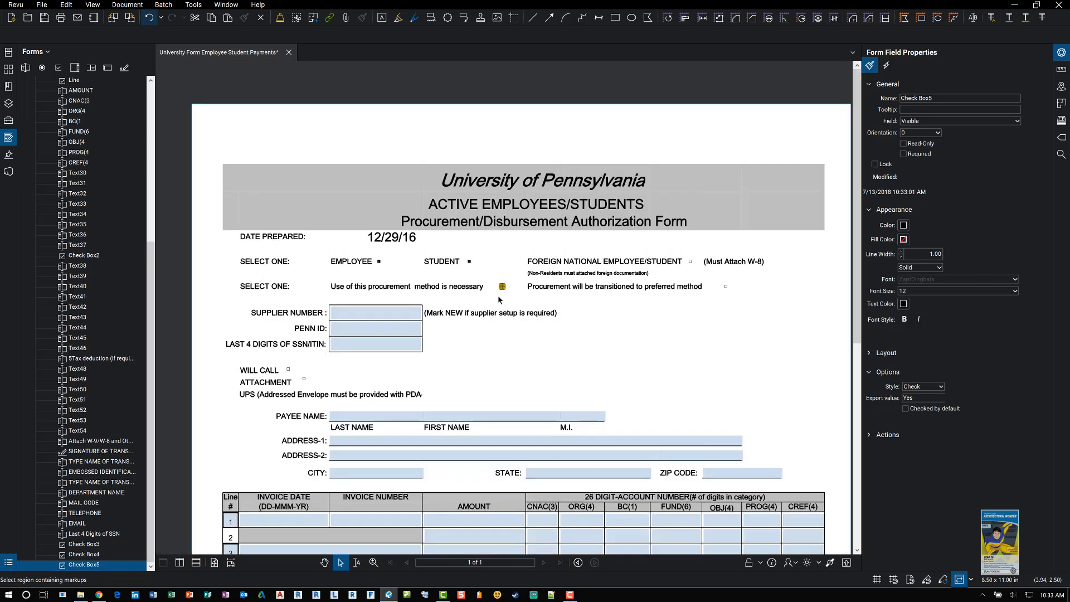
{"action": "scroll", "coordinate": [498, 300], "scroll_direction": "down", "scroll_amount": 3}
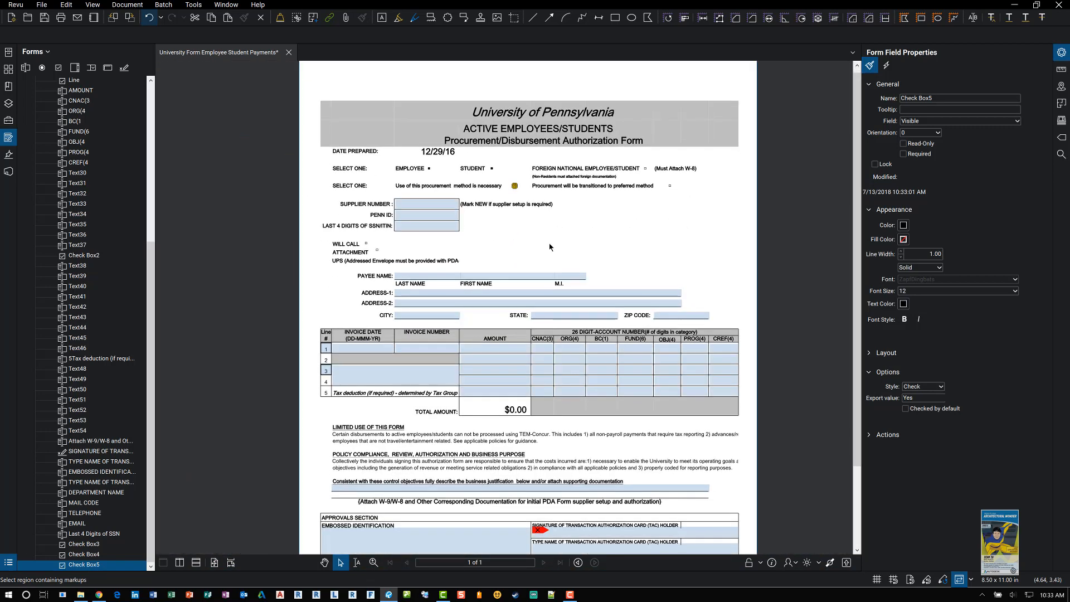